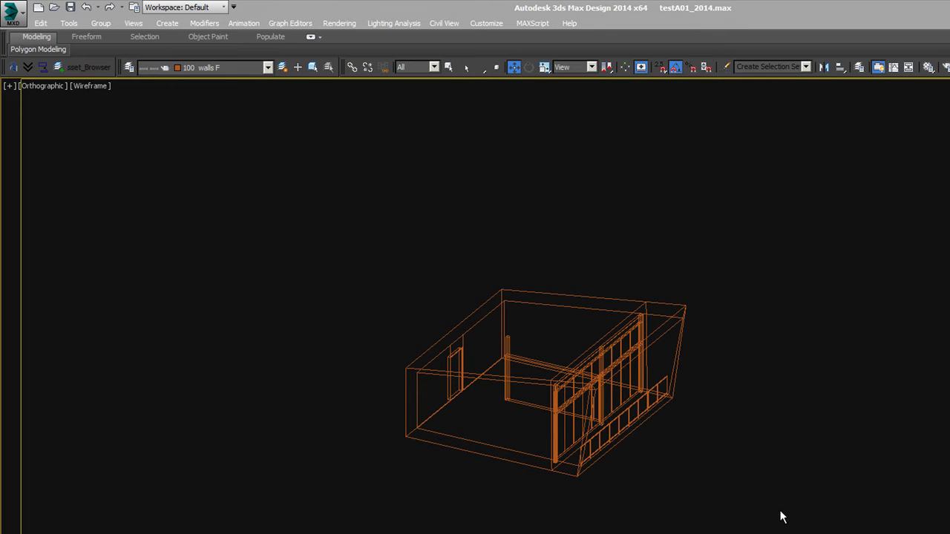
- Marquee-select the wireframe model, orbit so the window wall faces you, then deselect it
drag(785, 512, 340, 267)
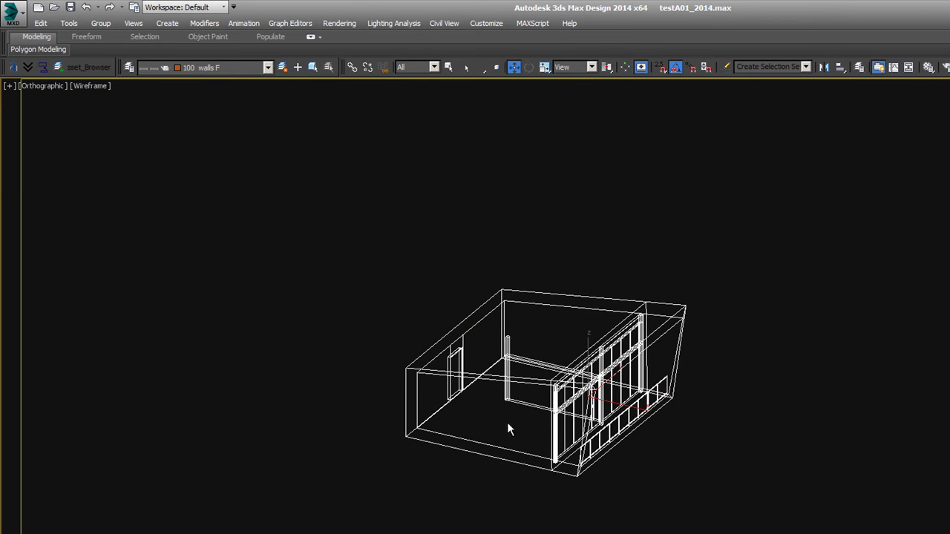
scroll(507, 422, up, 2)
mouse_move(671, 476)
alt+middle_down()
mouse_move(635, 469)
mouse_move(661, 472)
alt+middle_up()
click(661, 466)
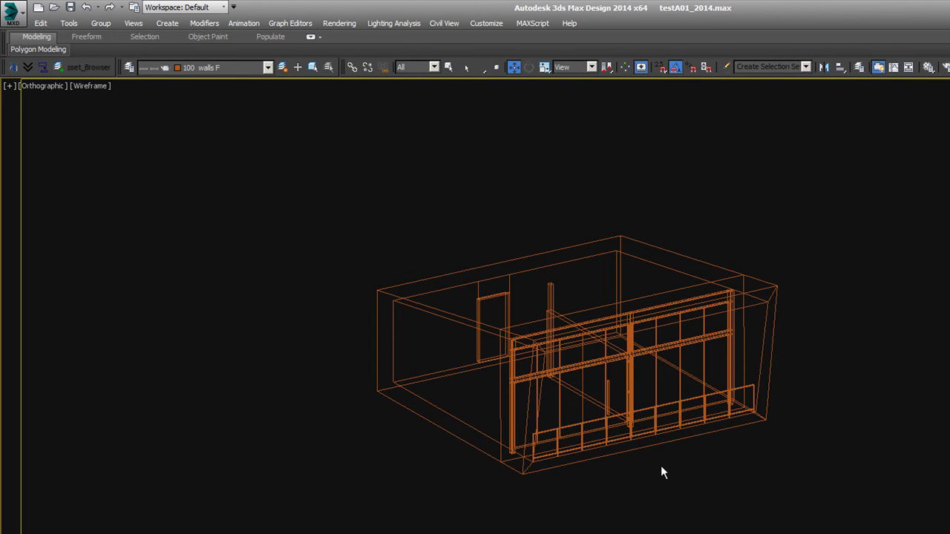
- Select the front railing Shape001 and orbit, pan and zoom around it to inspect it
scroll(632, 418, up, 2)
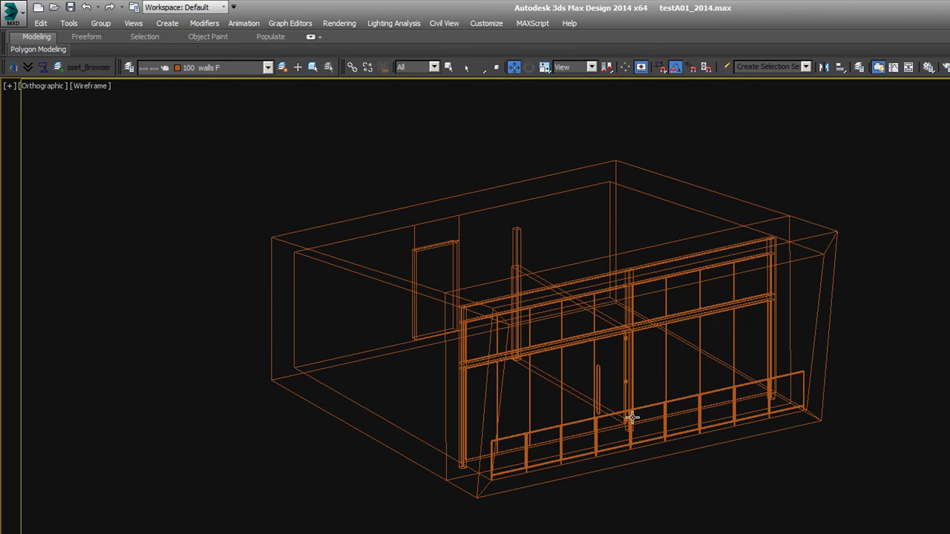
click(636, 417)
alt+middle_drag(700, 445, 616, 445)
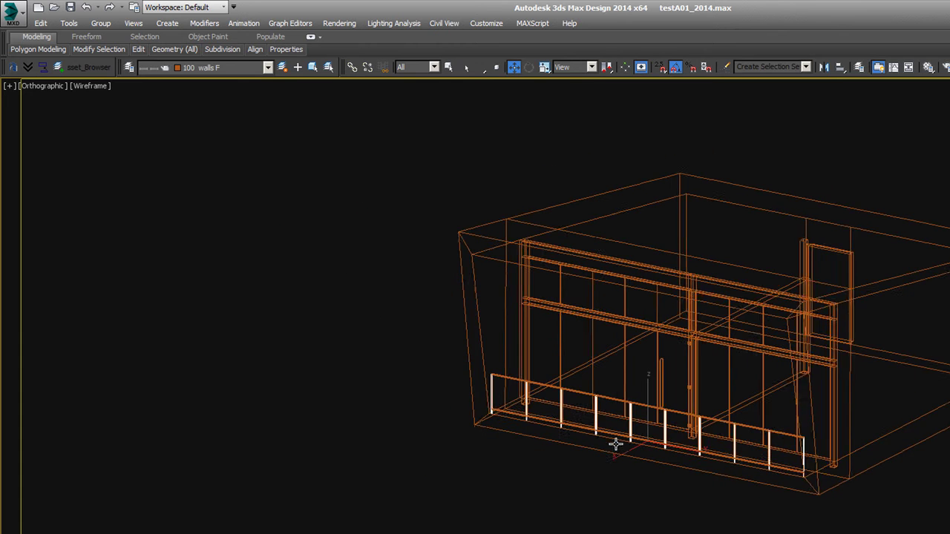
scroll(615, 444, up, 3)
middle_drag(788, 466, 651, 459)
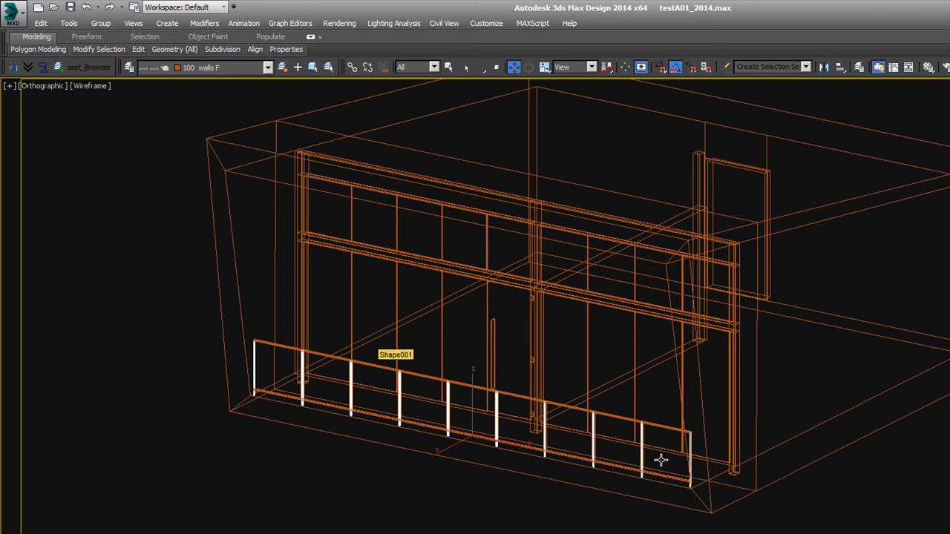
scroll(482, 415, down, 5)
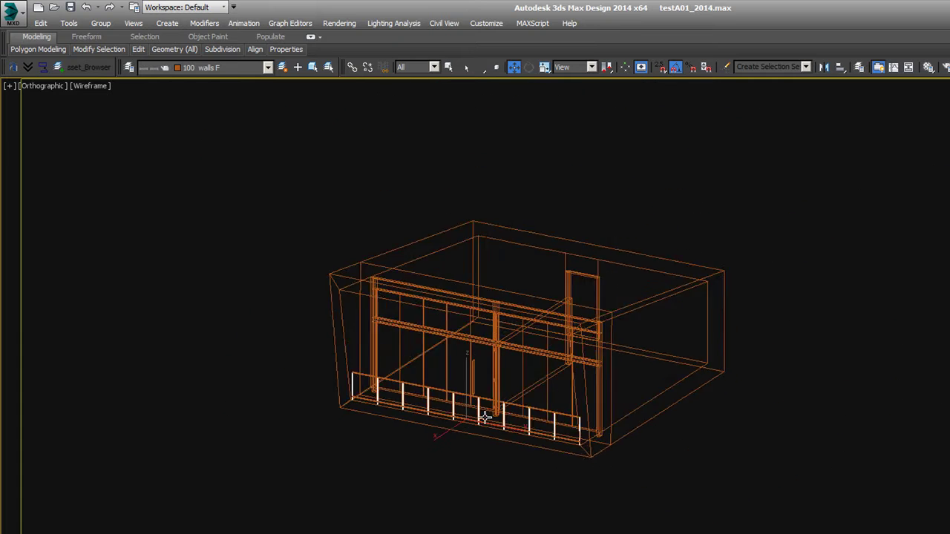
alt+middle_drag(551, 421, 577, 418)
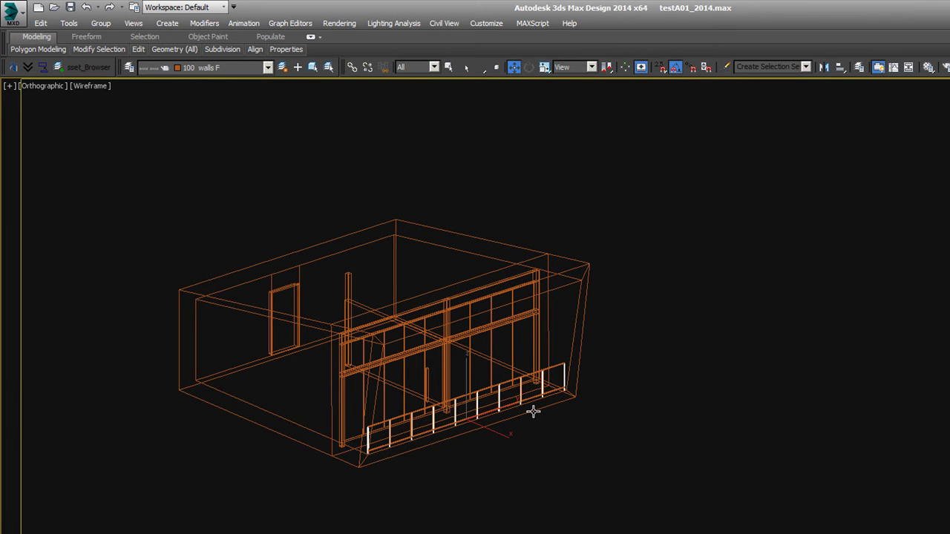
- Switch the viewport to shaded display and orbit to show the roof and building front
key(F3)
scroll(457, 386, up, 3)
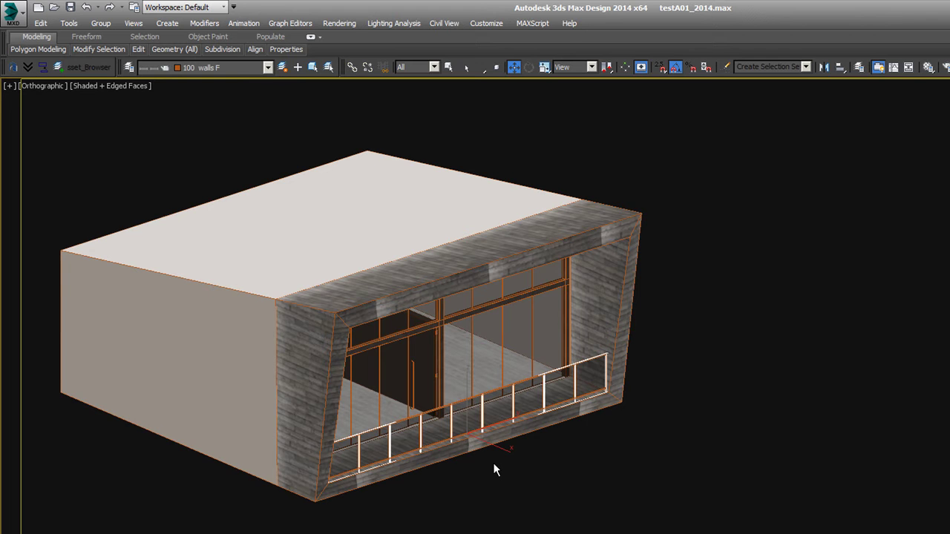
scroll(493, 469, up, 2)
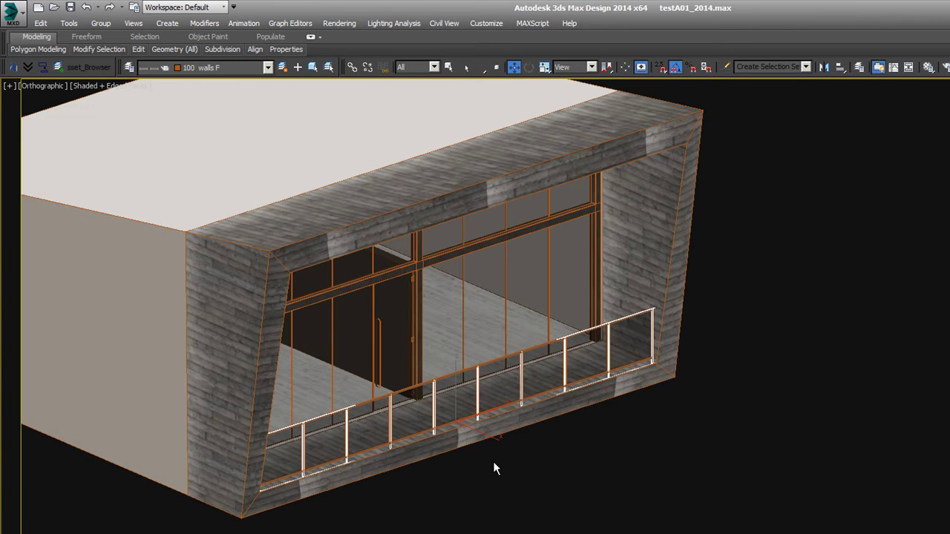
alt+middle_drag(543, 448, 502, 501)
alt+middle_drag(601, 381, 614, 365)
- Select the building shell, zoom extents to it, and face the window facade head-on
click(608, 352)
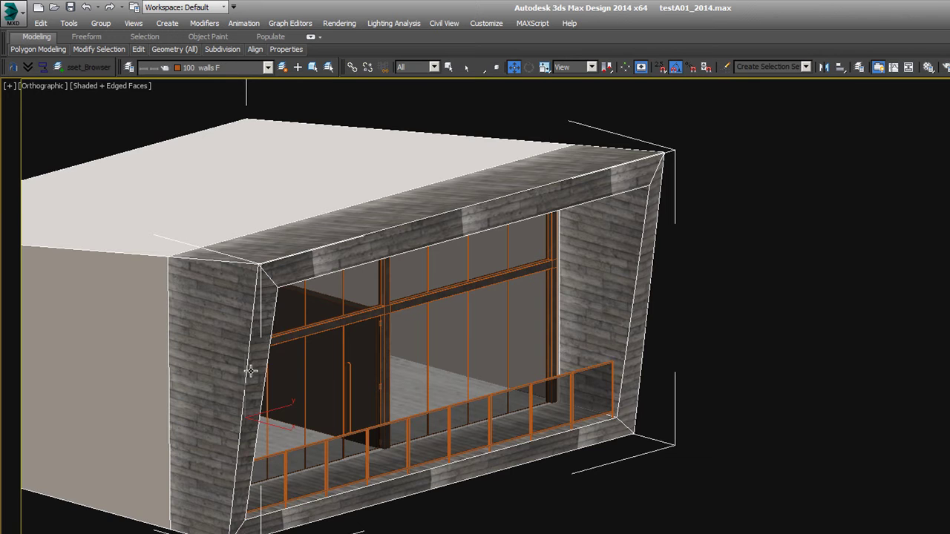
key(z)
scroll(420, 392, down, 1)
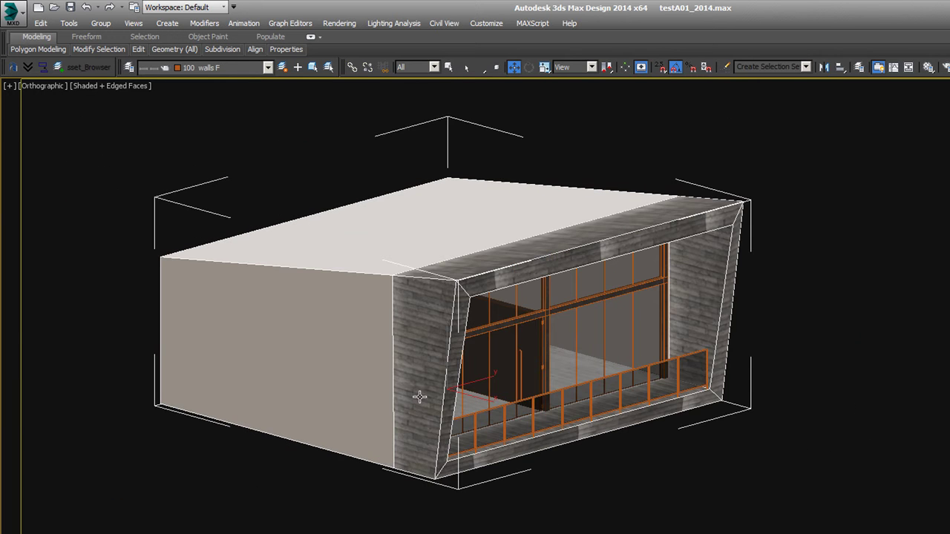
scroll(520, 410, up, 1)
mouse_move(577, 435)
alt+middle_down()
mouse_move(509, 431)
mouse_move(562, 438)
alt+middle_up()
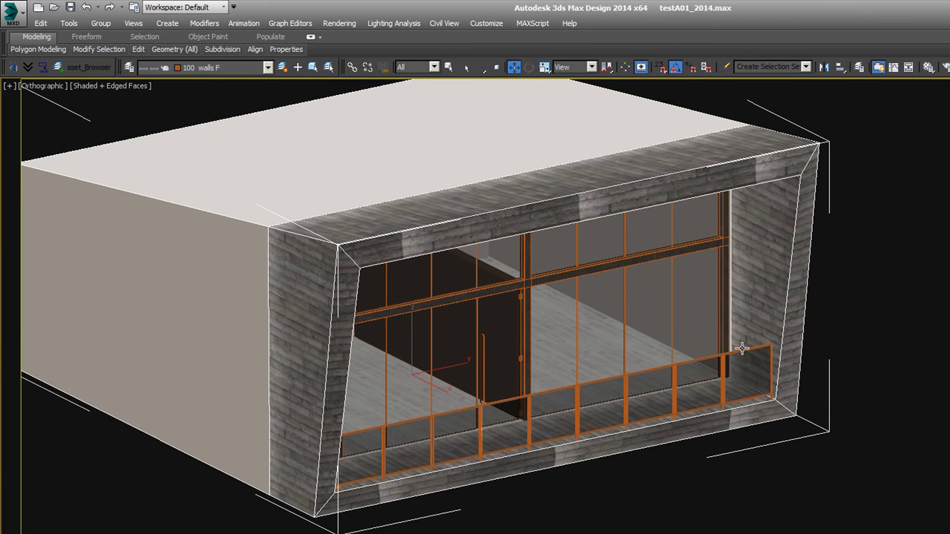
- Zoom, pan and orbit closer to review the glazed facade and railing
scroll(746, 349, up, 3)
scroll(753, 352, up, 2)
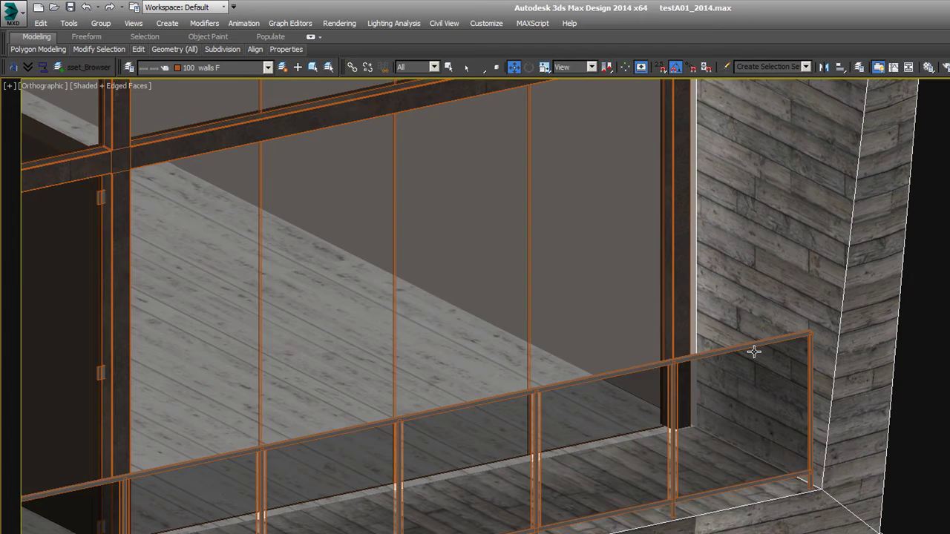
scroll(754, 350, down, 6)
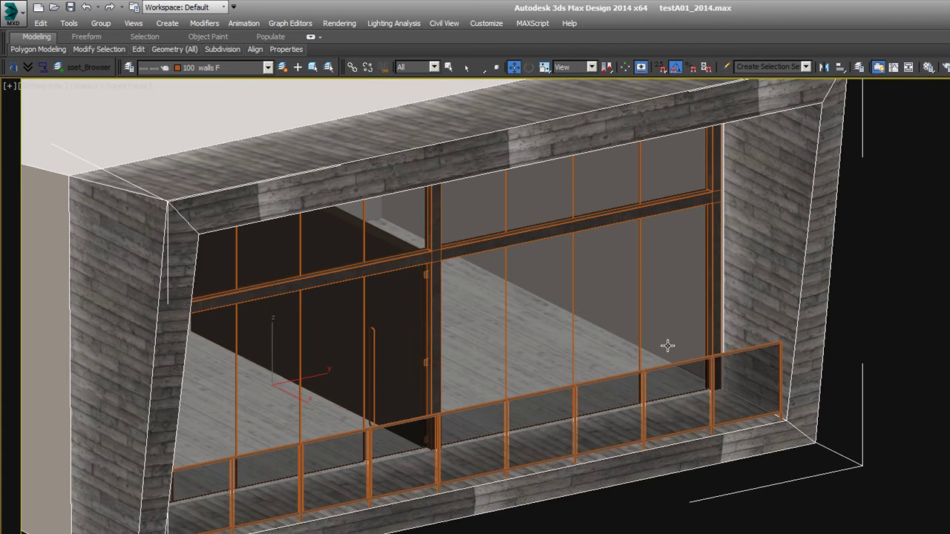
scroll(661, 344, down, 3)
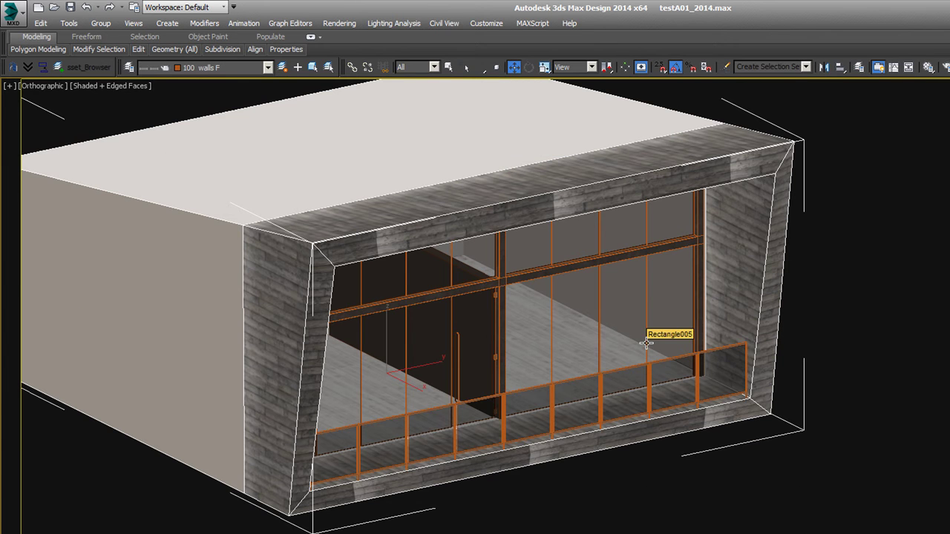
middle_drag(706, 343, 636, 338)
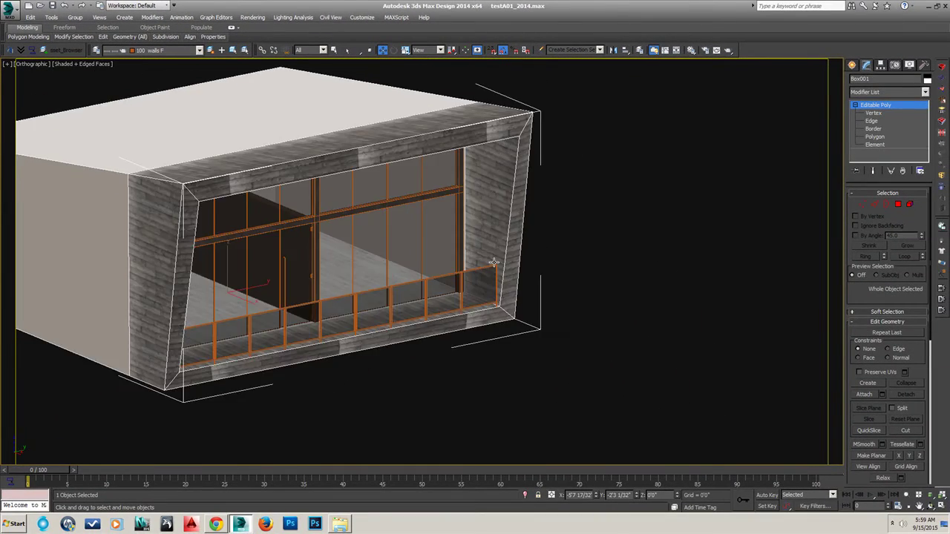
alt+middle_drag(494, 262, 478, 254)
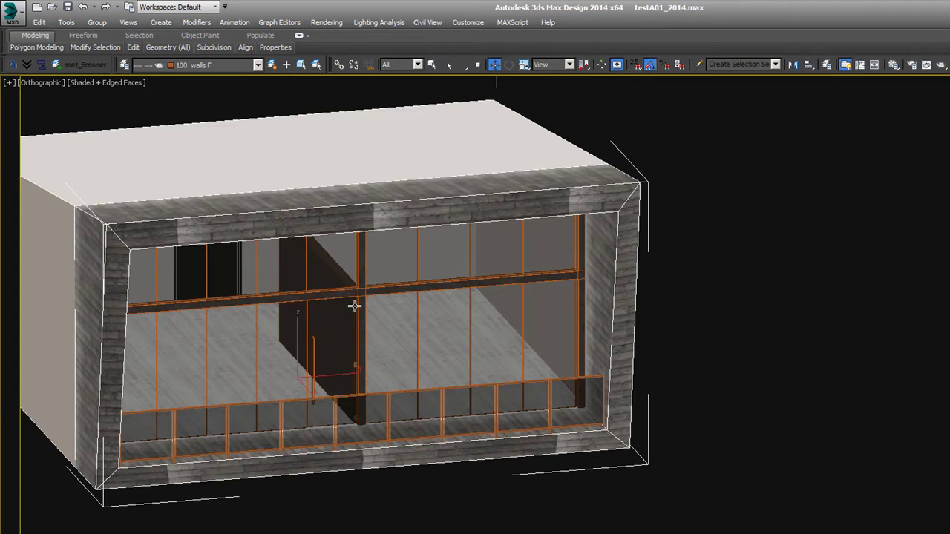
scroll(446, 307, up, 2)
- Switch to a wireframe Top view, then tilt it into an angled 3D view
scroll(446, 306, down, 3)
key(t)
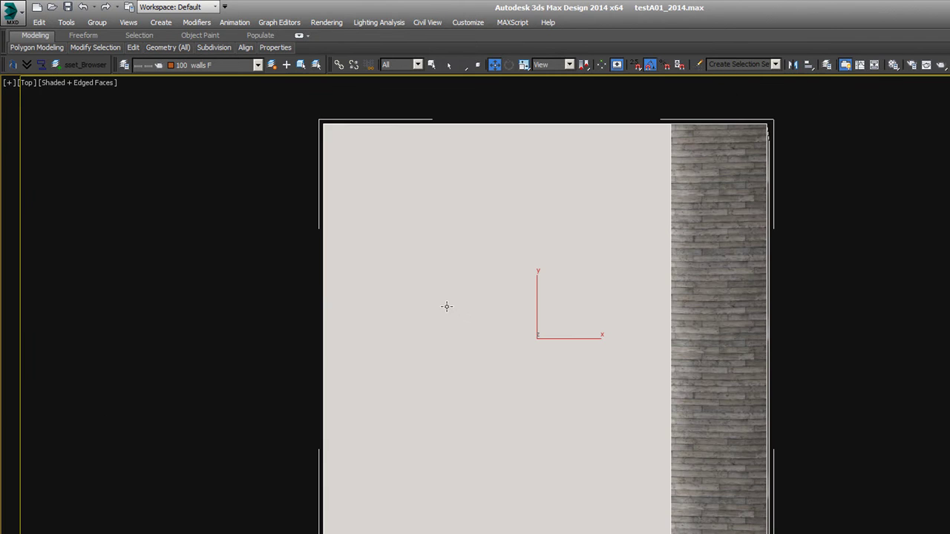
key(F3)
scroll(580, 322, down, 2)
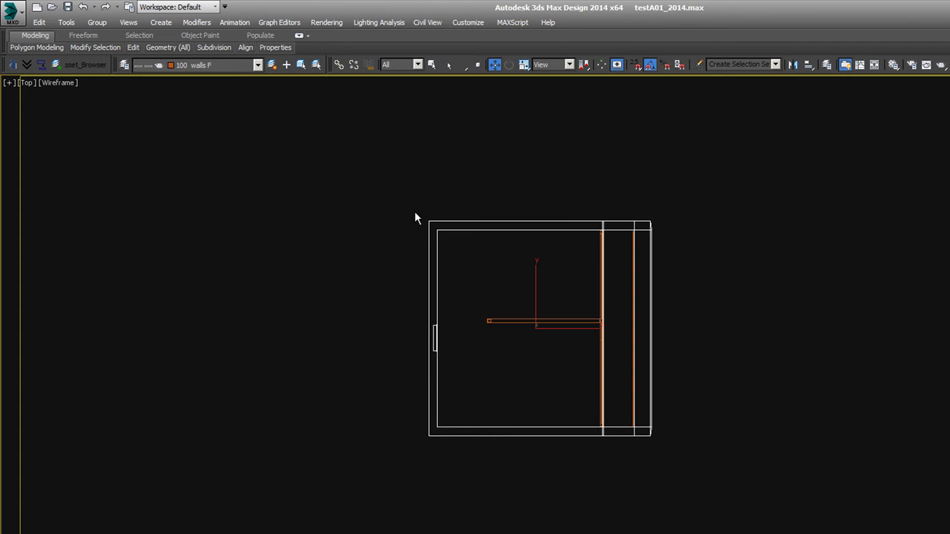
middle_drag(549, 418, 476, 384)
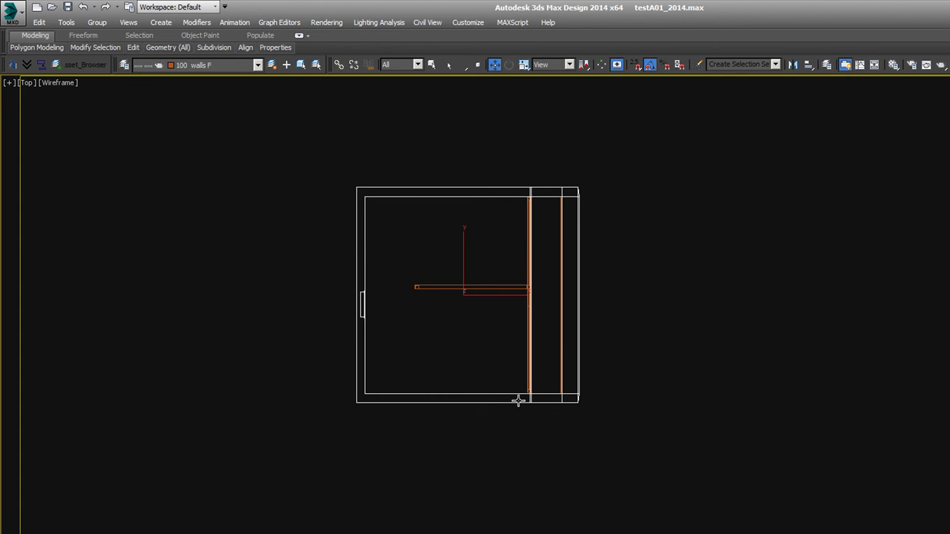
alt+middle_drag(589, 390, 539, 279)
- Show the building shaded with its textures and orbit around its front and sides
key(F3)
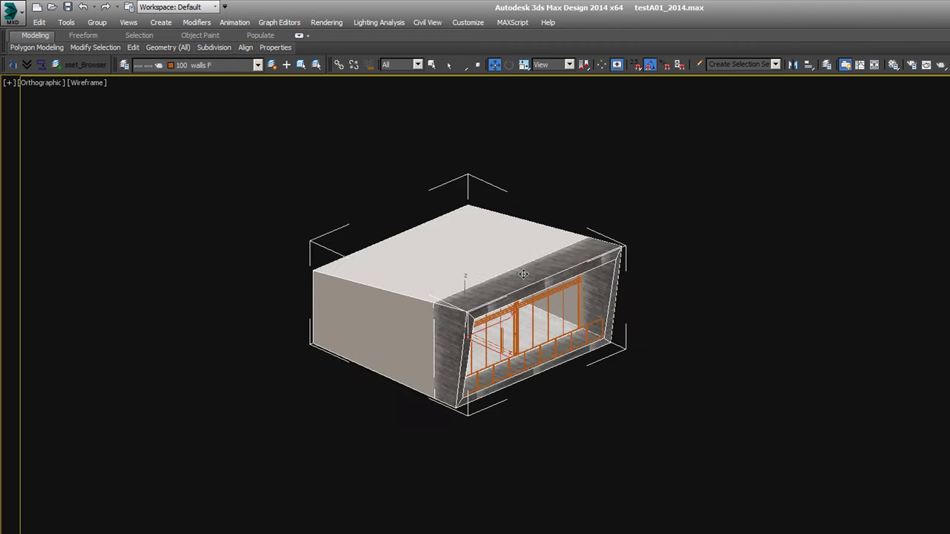
scroll(524, 275, up, 2)
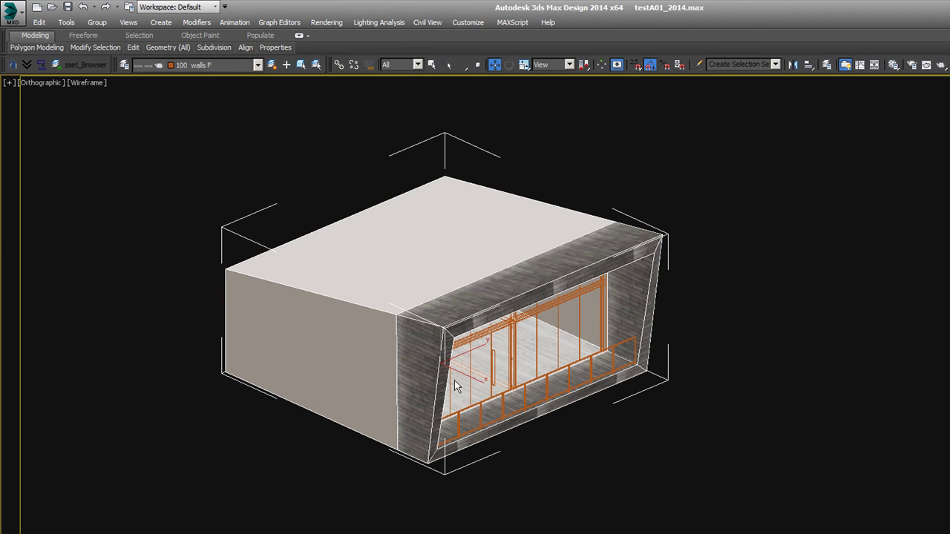
scroll(454, 380, down, 3)
alt+middle_drag(454, 385, 663, 393)
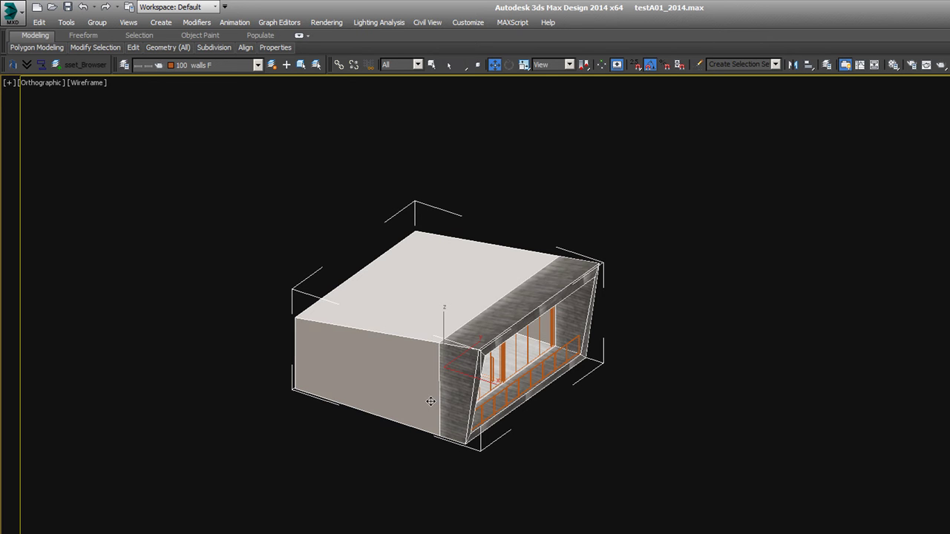
alt+middle_drag(363, 386, 336, 432)
alt+middle_drag(247, 446, 340, 468)
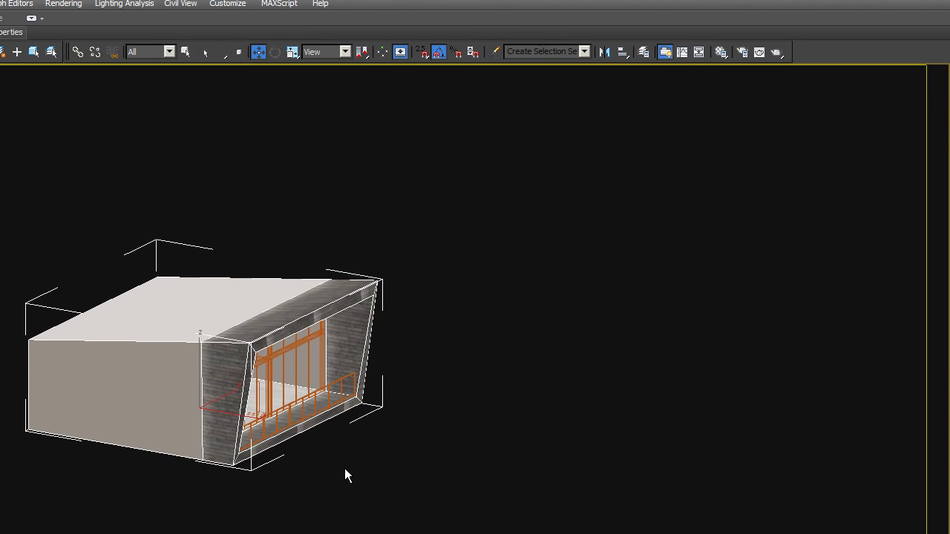
- In Top view, draw a small box, Box003, off the building's lower-left corner
key(t)
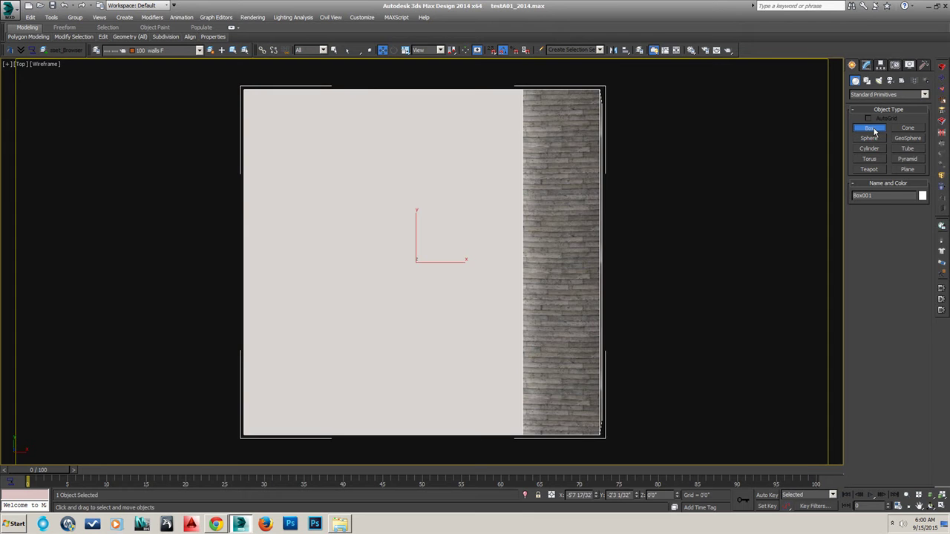
click(900, 139)
scroll(338, 287, down, 5)
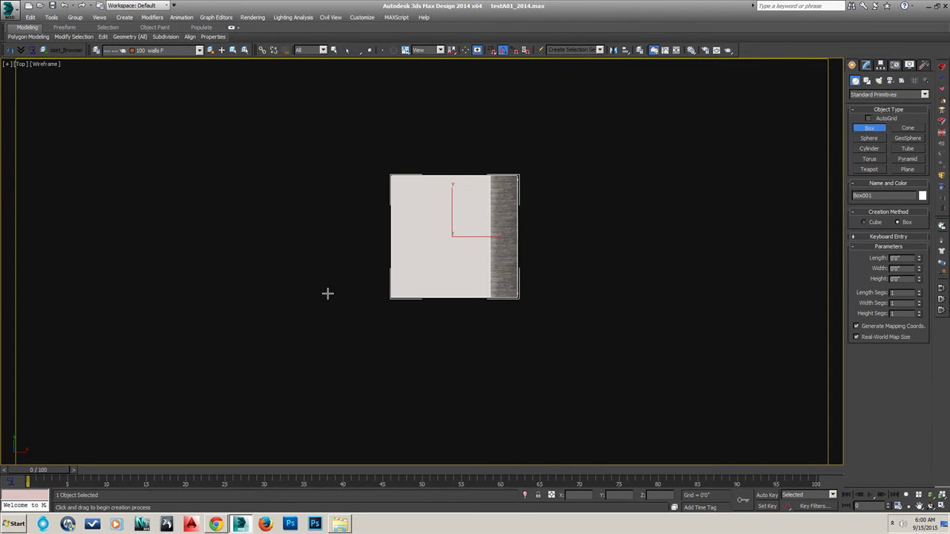
drag(327, 293, 351, 315)
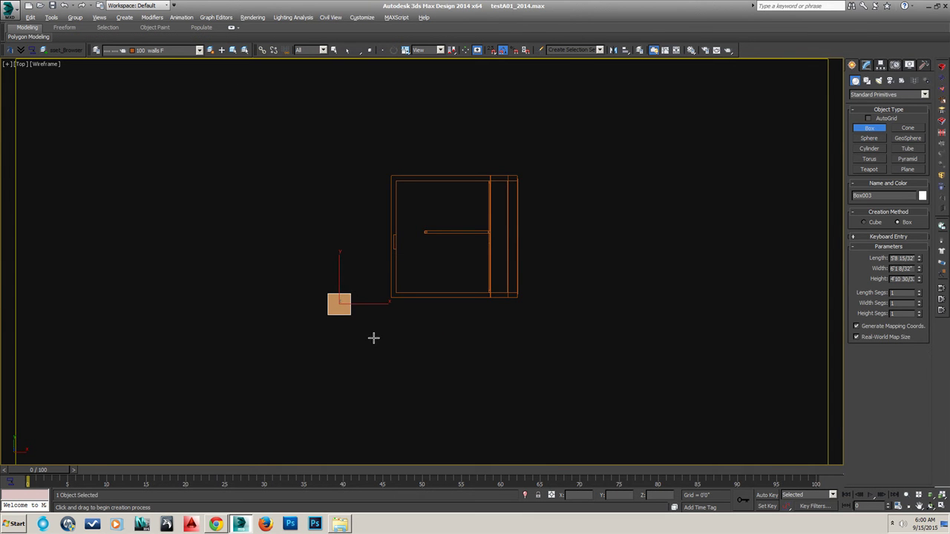
click(374, 396)
alt+middle_drag(373, 396, 348, 297)
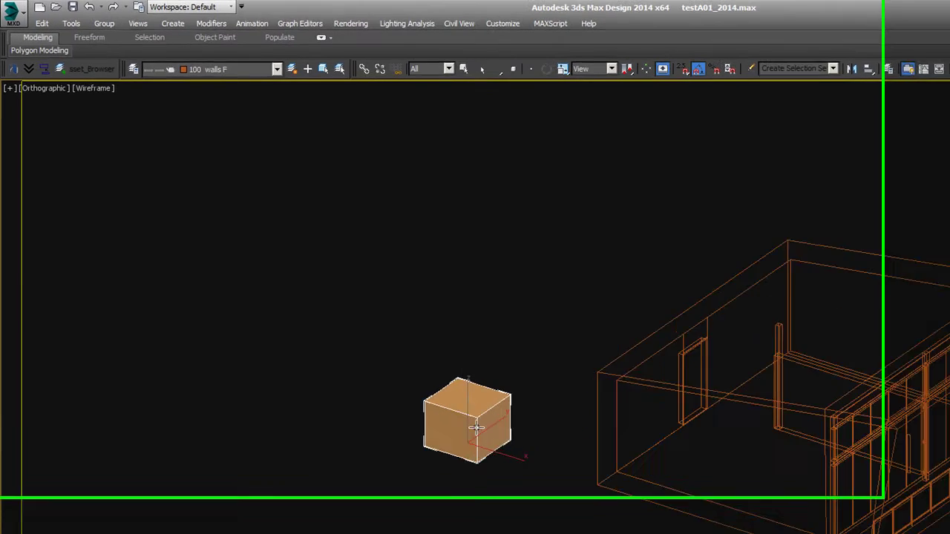
scroll(477, 428, up, 2)
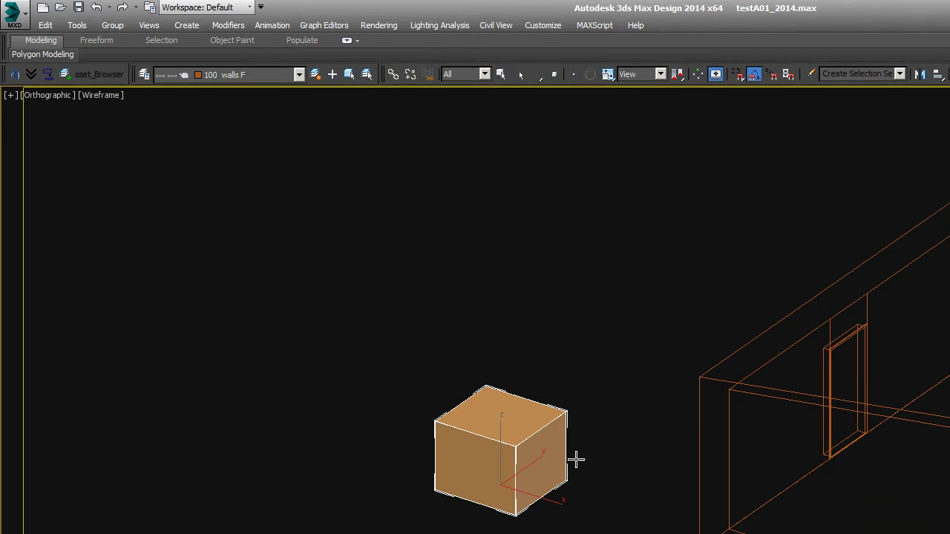
- Switch to Select and Move and return to Top view framing the building
key(w)
key(t)
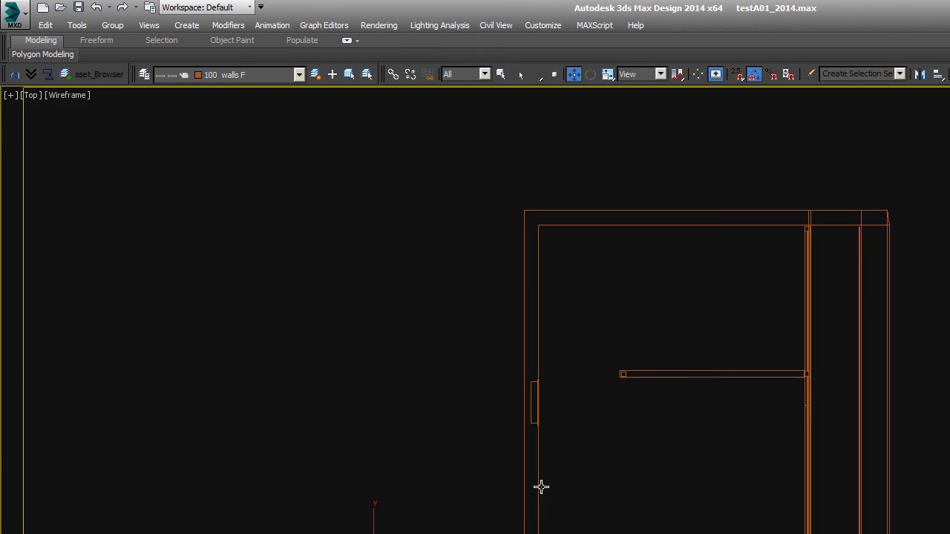
scroll(540, 487, down, 3)
middle_drag(925, 367, 766, 458)
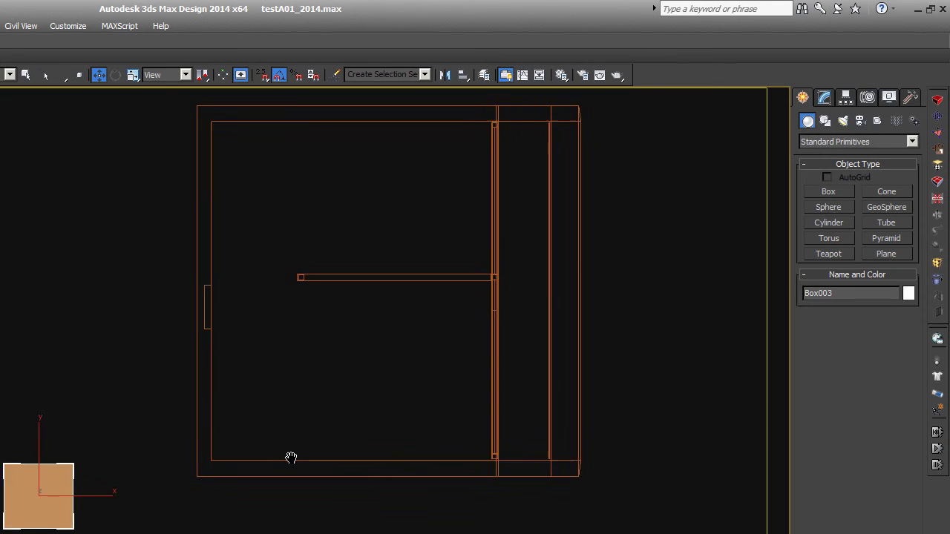
middle_drag(291, 458, 292, 449)
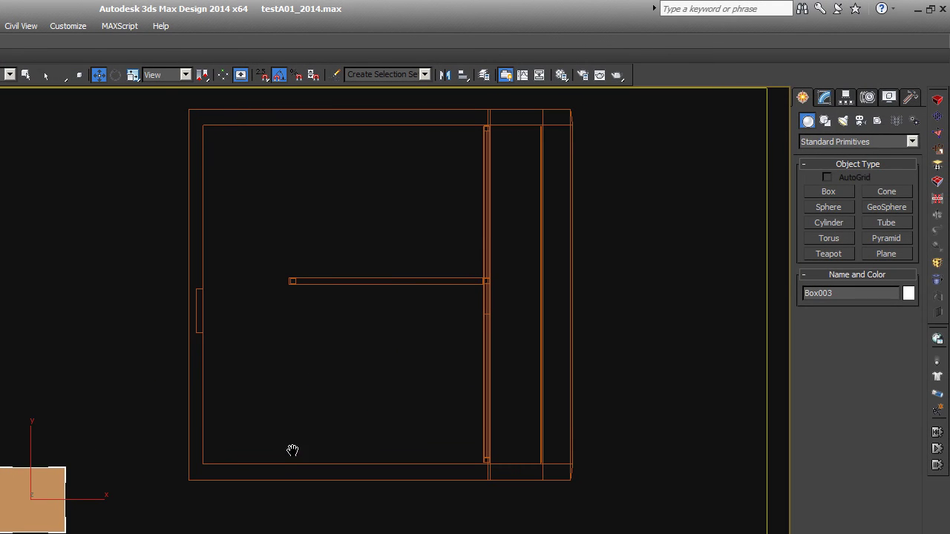
click(911, 98)
- Place Box003 at the world origin by entering 0 coordinates in Move Transform Type-In
right_click(156, 359)
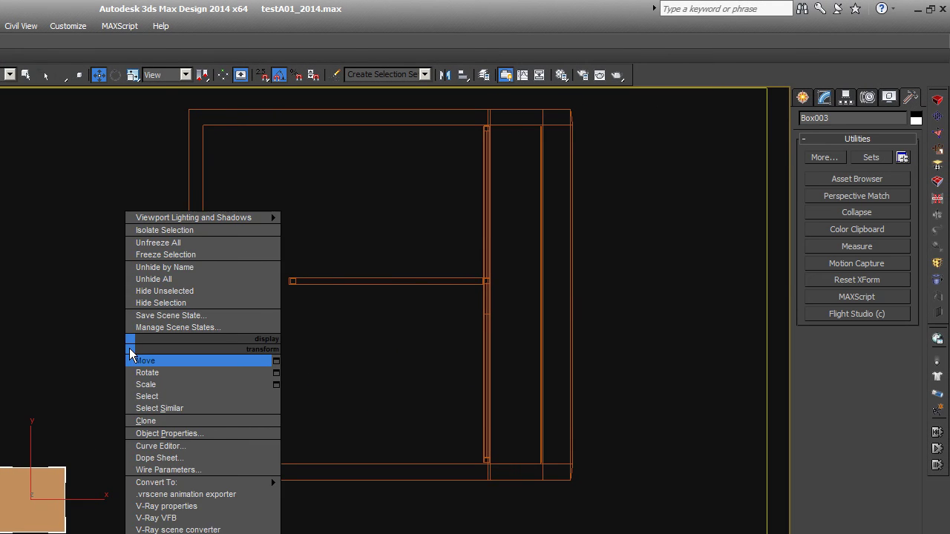
click(269, 357)
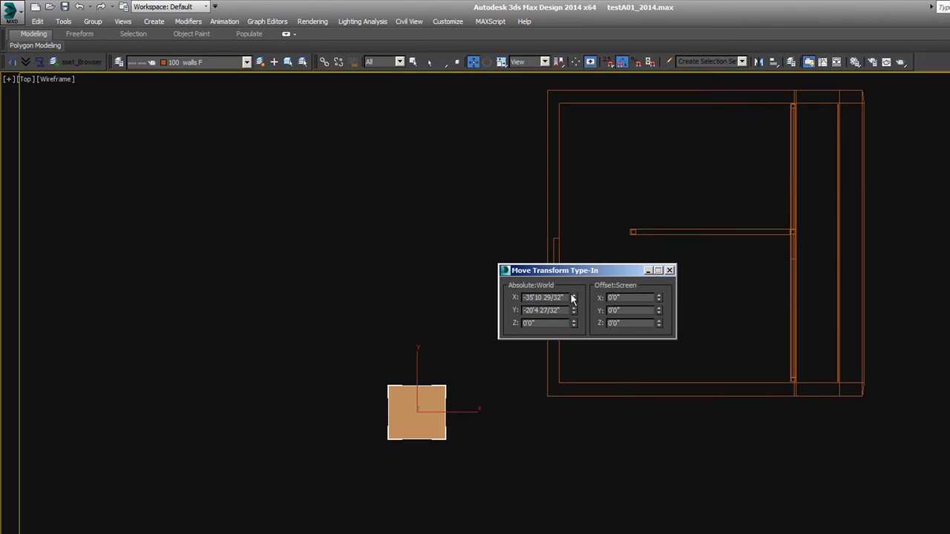
drag(566, 297, 426, 295)
text(0)
key(Tab)
text(0)
key(Tab)
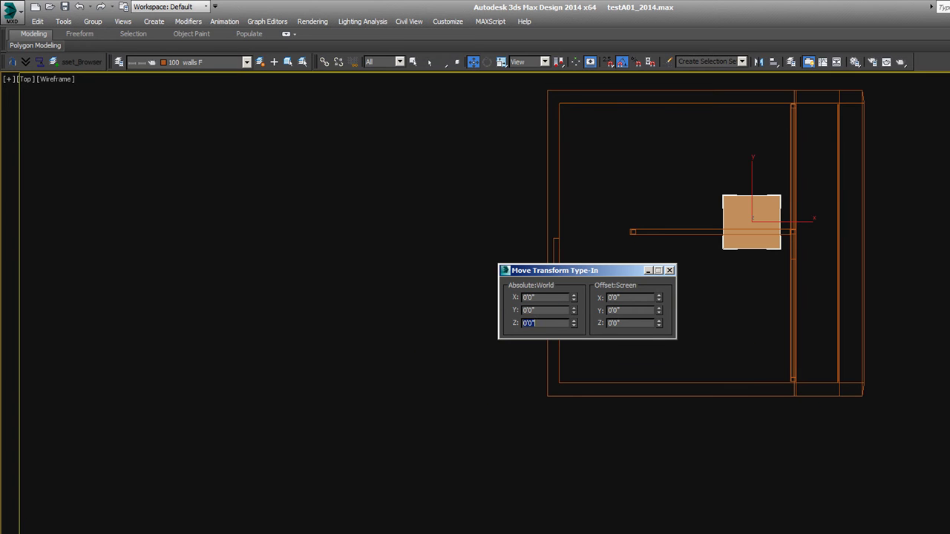
click(669, 271)
- Zoom and pan the plan view to show the box against the whole building
scroll(750, 234, up, 5)
scroll(797, 233, up, 2)
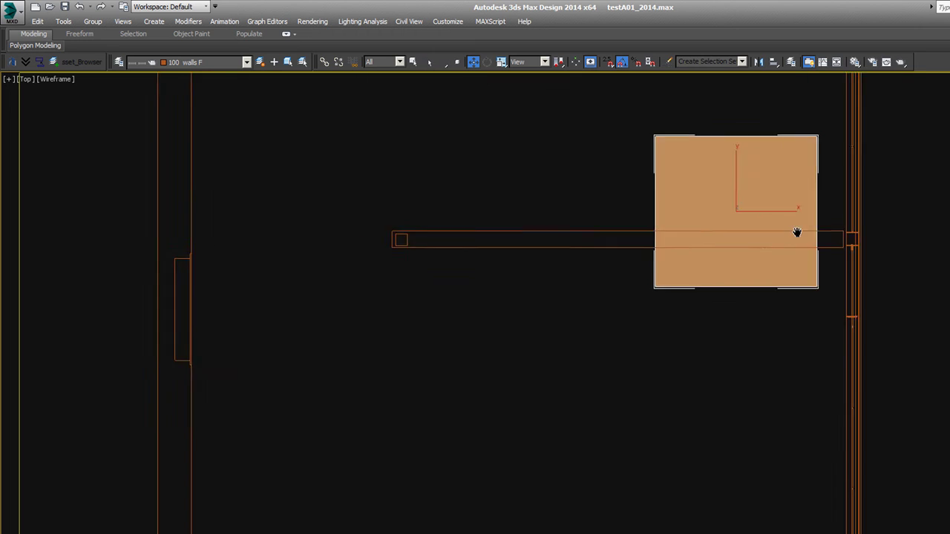
middle_drag(797, 233, 747, 244)
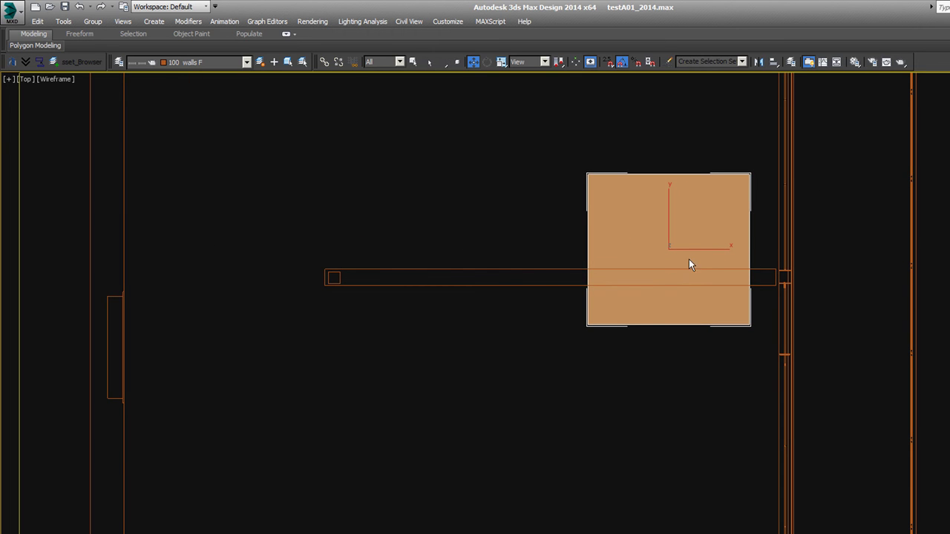
scroll(678, 250, down, 4)
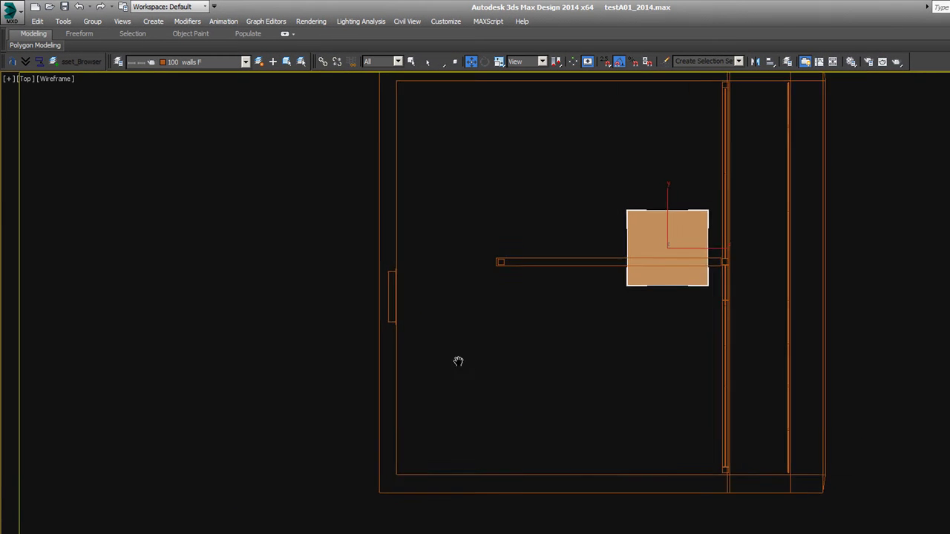
middle_drag(458, 361, 311, 377)
middle_drag(435, 335, 419, 342)
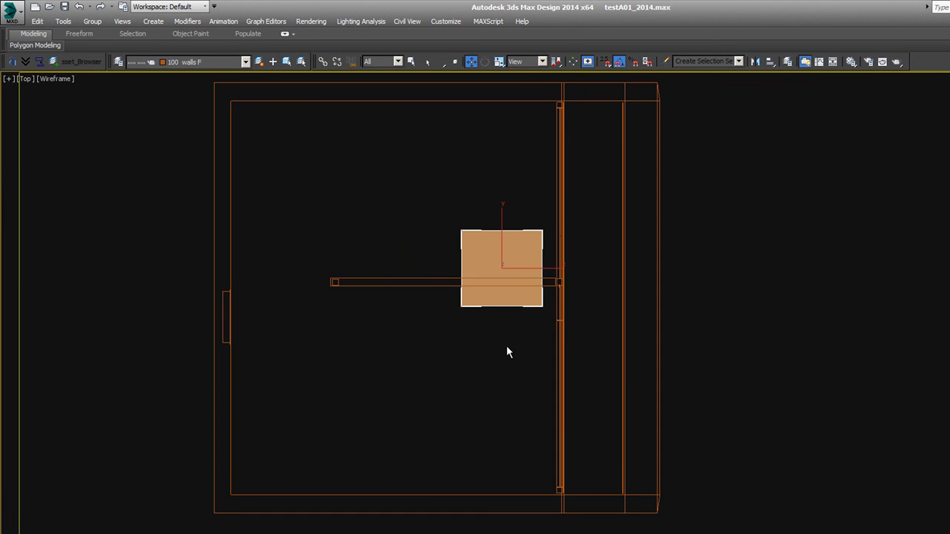
scroll(505, 266, down, 3)
- Drag Box003 down-right clear of the building, select it, and orbit to a 3D view
drag(505, 266, 737, 477)
mouse_move(604, 410)
mouse_down()
mouse_move(303, 158)
mouse_move(471, 342)
mouse_move(616, 431)
mouse_up()
click(303, 162)
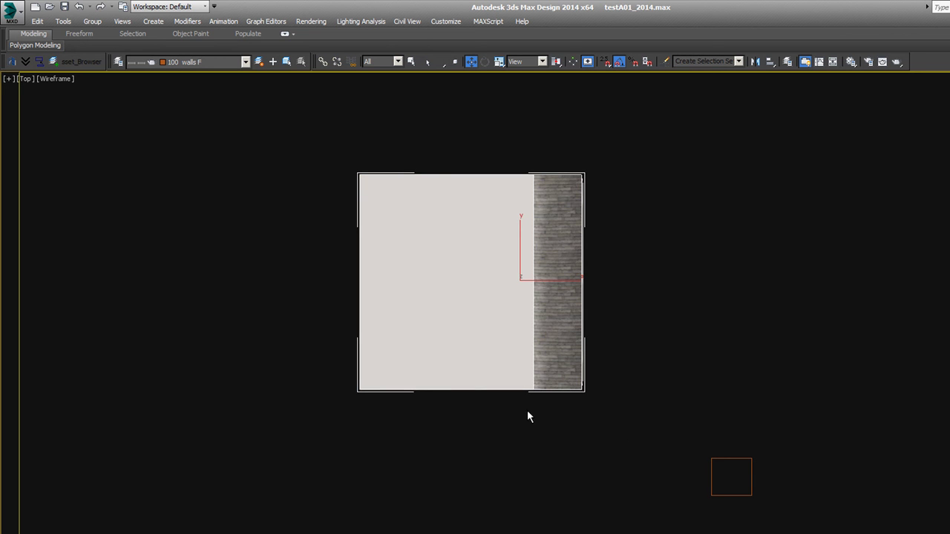
click(611, 302)
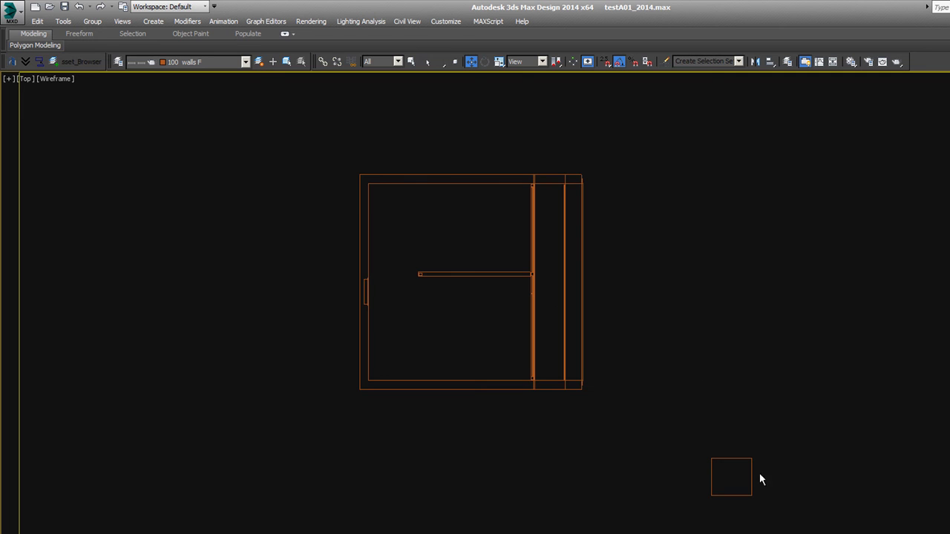
drag(787, 517, 683, 437)
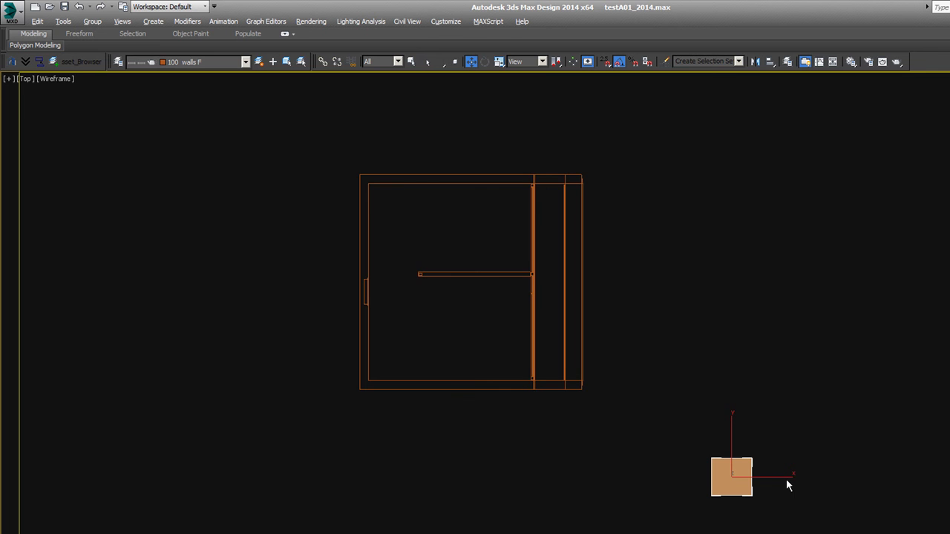
alt+middle_drag(786, 479, 676, 337)
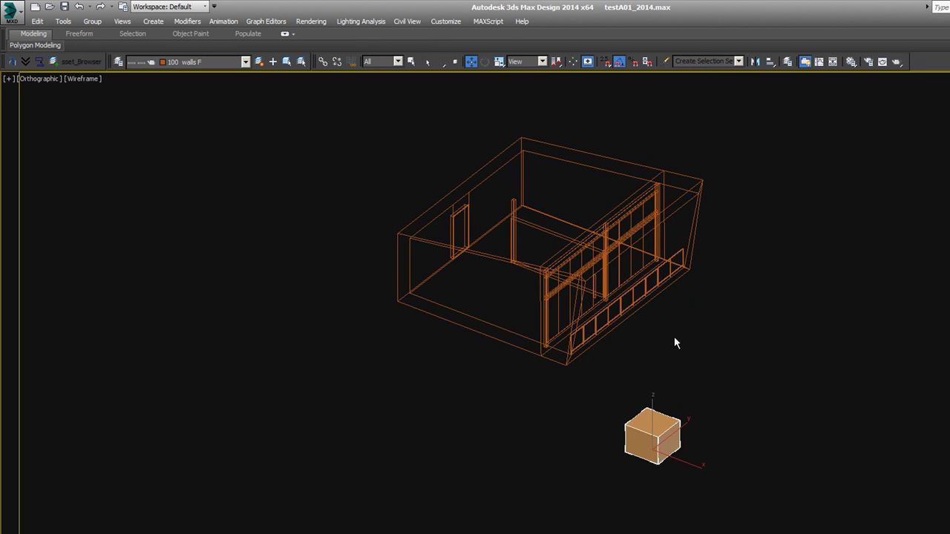